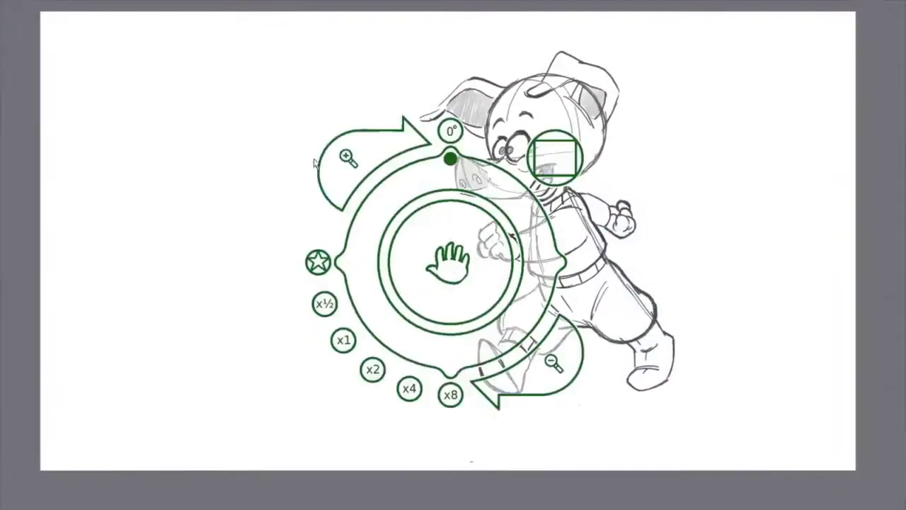
# Step: Zoom, rotate and pan the canvas to view the running pig drawing at different scales and angles
pyautogui.moveTo(348, 159); pyautogui.dragTo(388, 179)
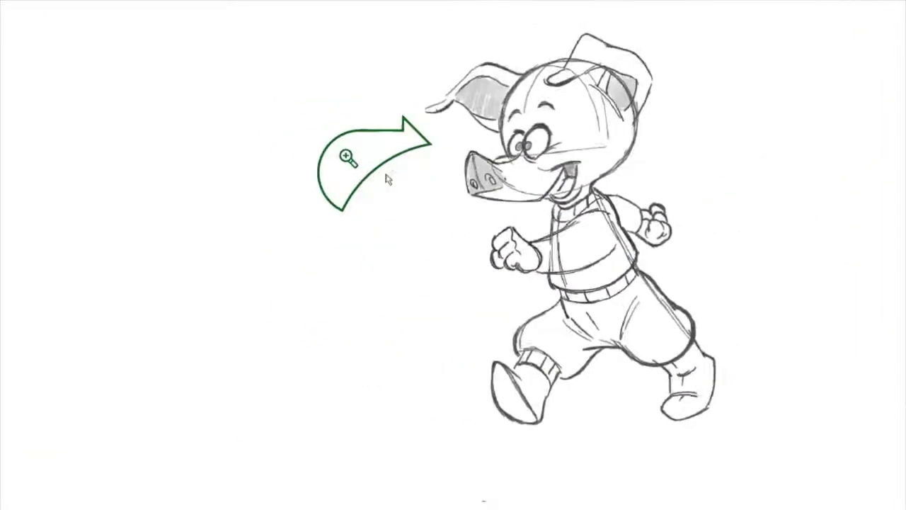
pyautogui.moveTo(448, 154); pyautogui.dragTo(546, 186)
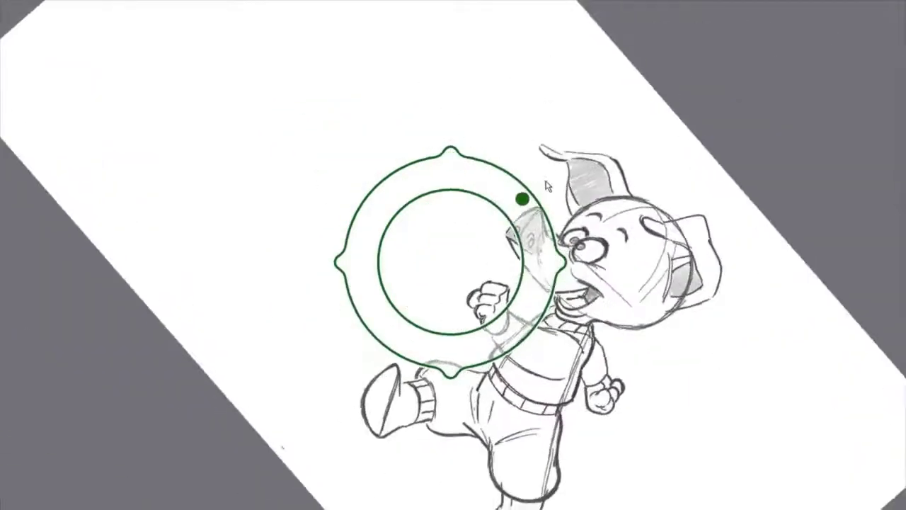
pyautogui.moveTo(344, 157); pyautogui.dragTo(169, 187)
pyautogui.moveTo(475, 265); pyautogui.dragTo(429, 266)
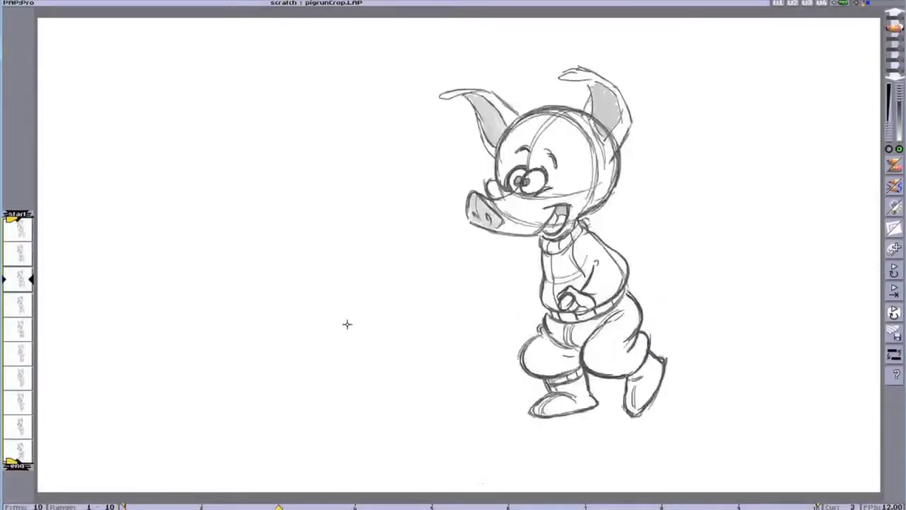
# Step: Play the pig run animation twice, stopping the playback each time
pyautogui.press('space')
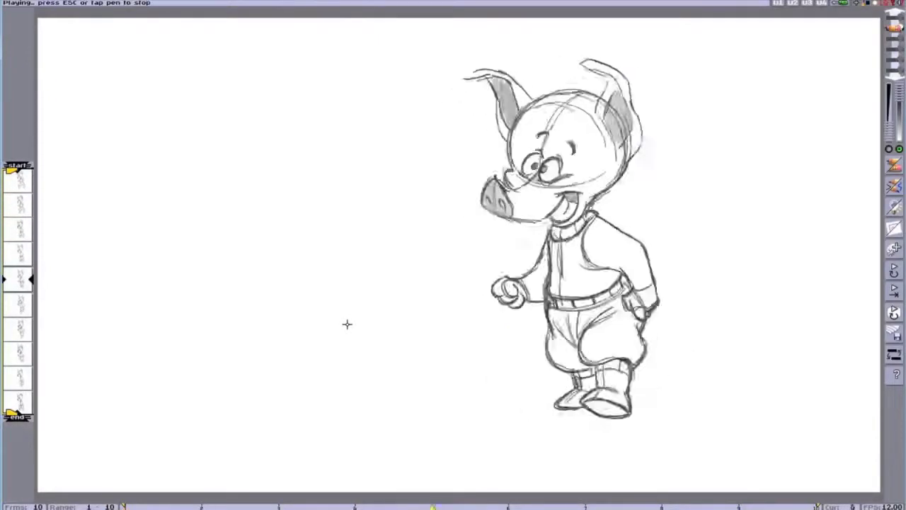
pyautogui.press('Escape')
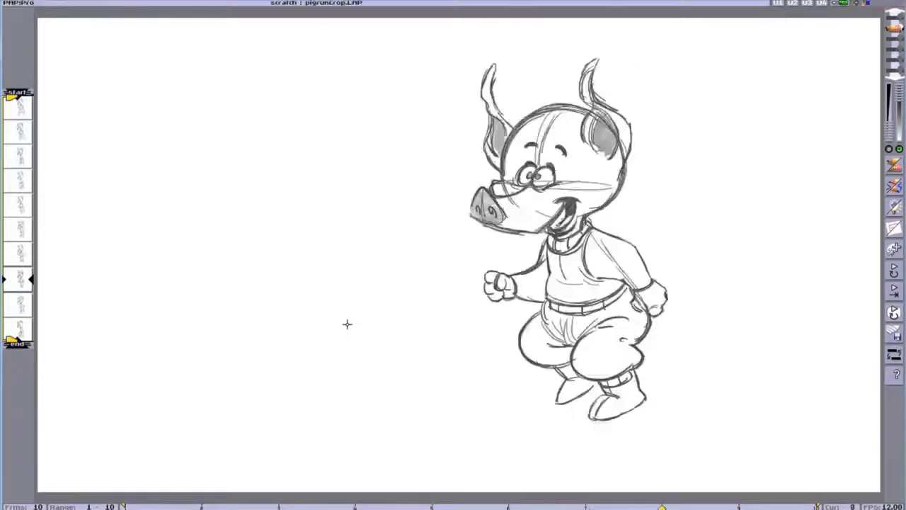
pyautogui.press('space')
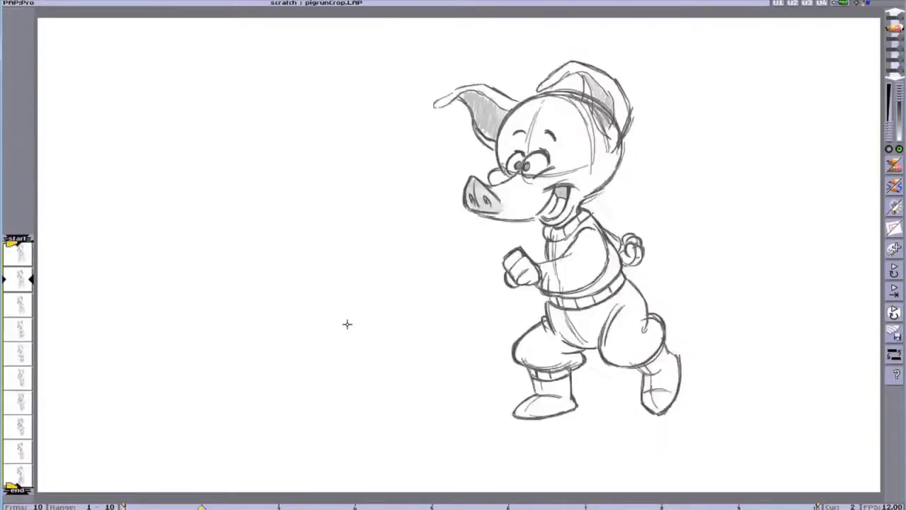
pyautogui.press('Escape')
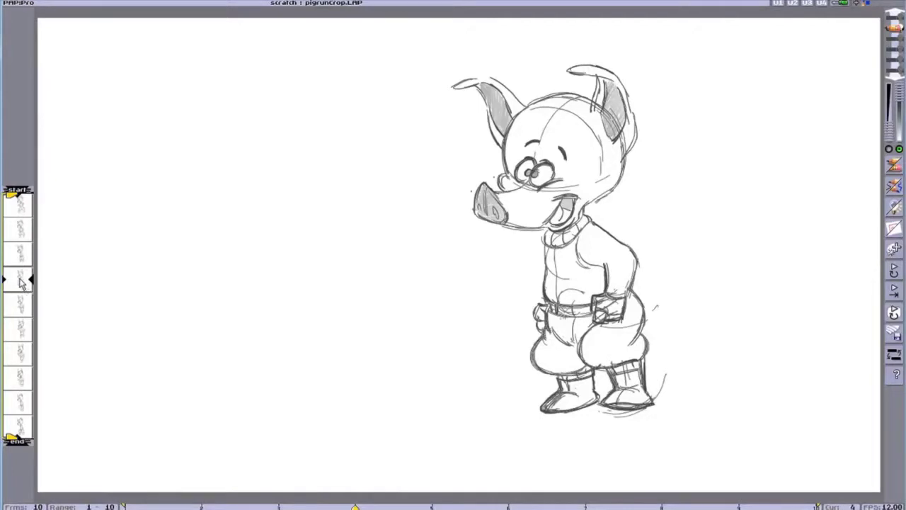
# Step: Scrub through the pig run frames and insert duplicate frames among the early drawings, extending the strip to 14 frames
pyautogui.moveTo(20, 282); pyautogui.dragTo(22, 404)
pyautogui.moveTo(24, 272); pyautogui.dragTo(19, 185)
pyautogui.moveTo(19, 257); pyautogui.dragTo(19, 274)
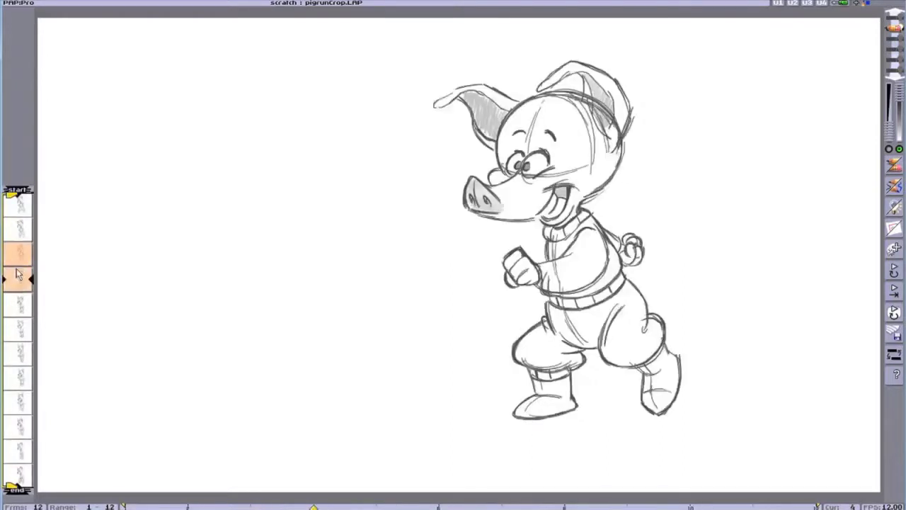
pyautogui.click(22, 330)
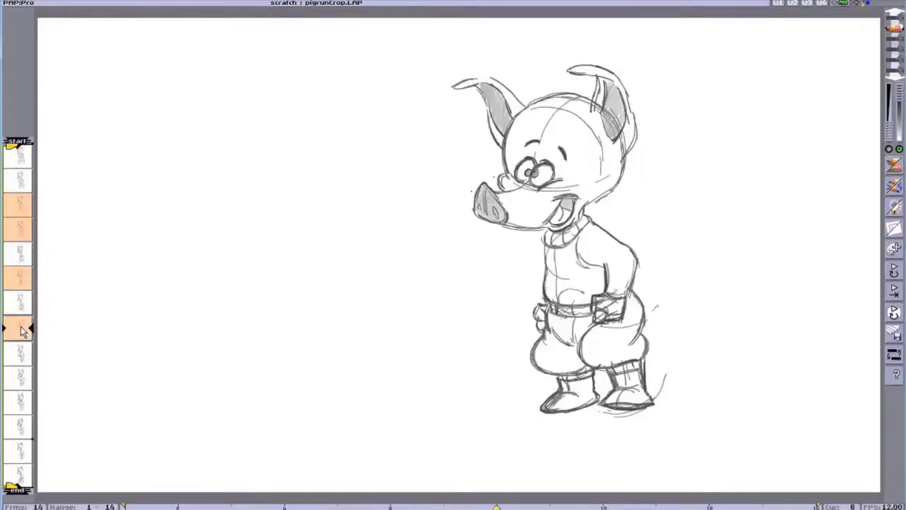
pyautogui.click(19, 309)
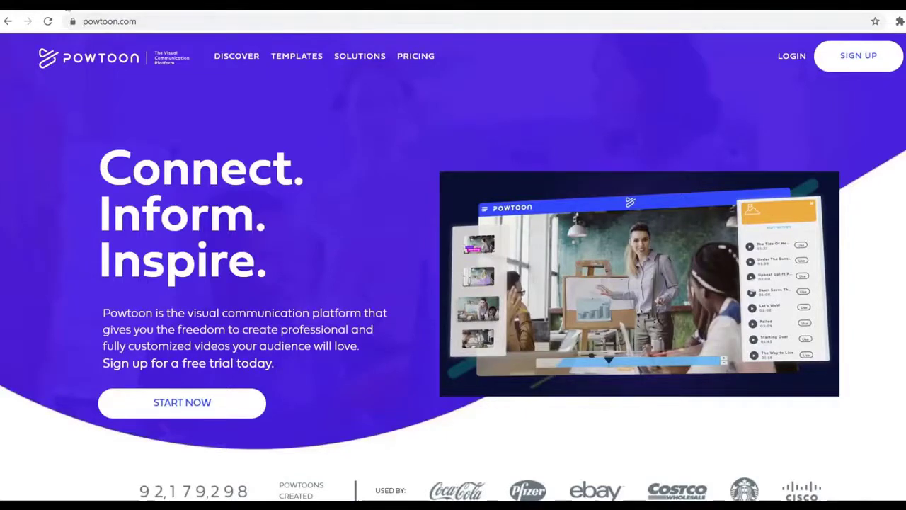
# Step: Switch to the Powtoon website and look over its homepage
pyautogui.scroll(-10, 350, 241)
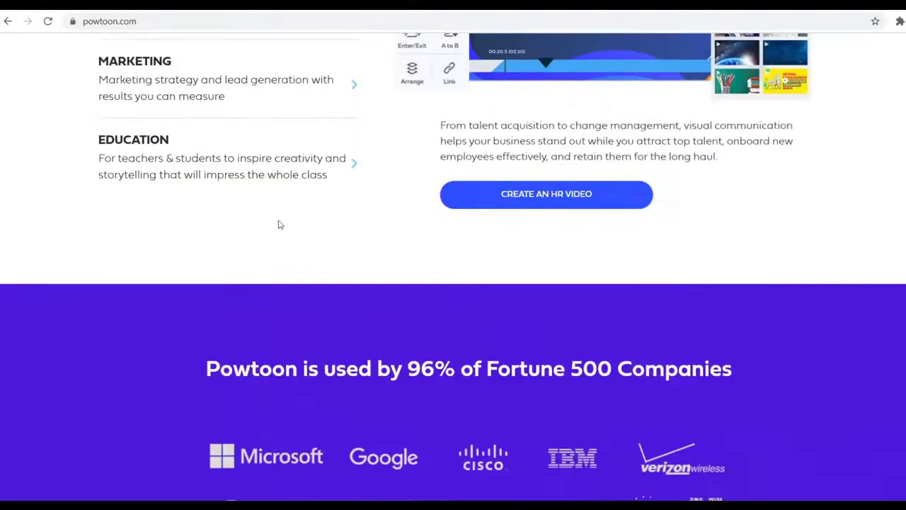
pyautogui.scroll(10, 338, 127)
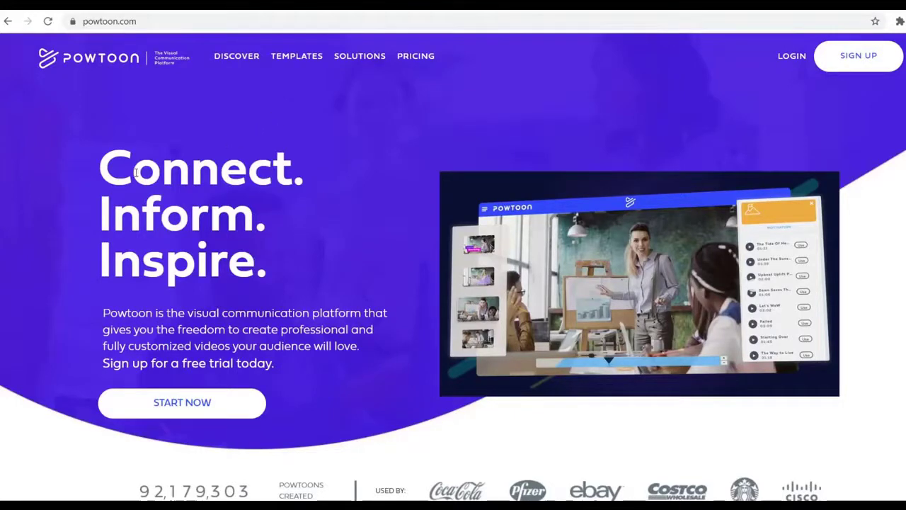
pyautogui.moveTo(703, 298)
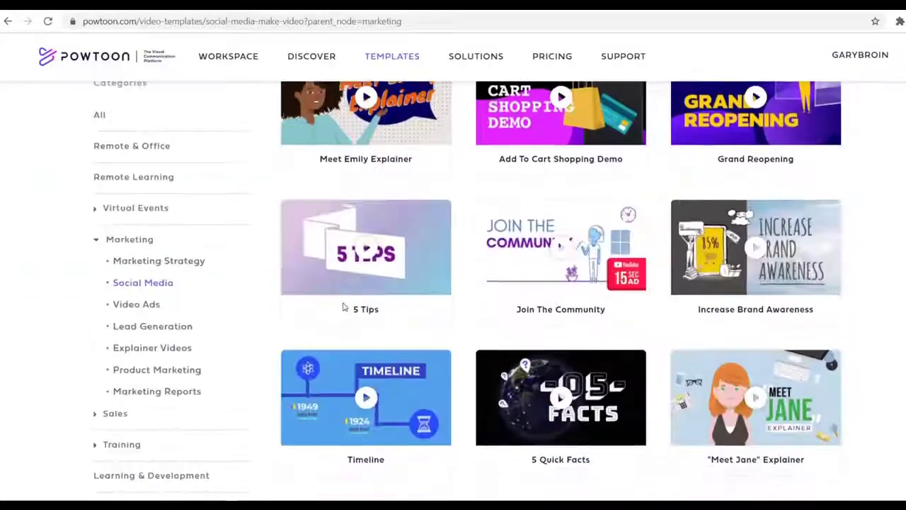
# Step: Examine the Social Media video templates in Powtoon's Marketing category
pyautogui.scroll(-1, 345, 307)
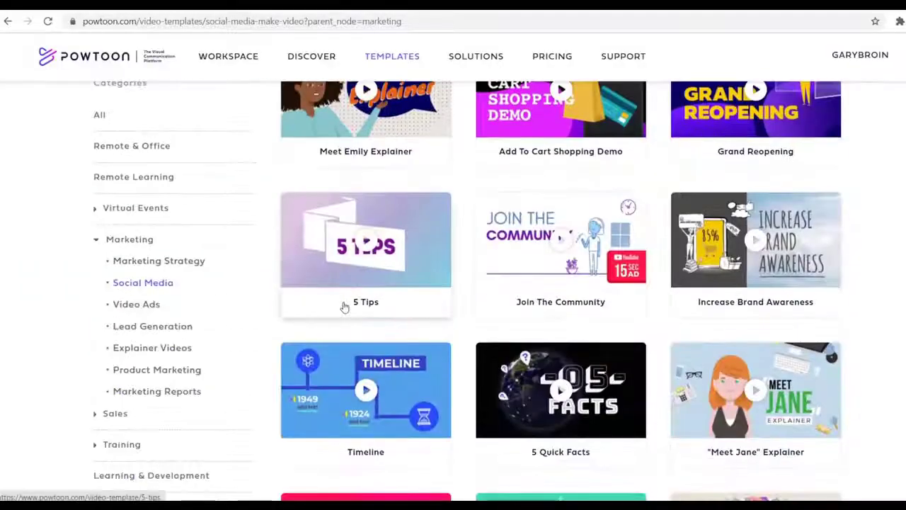
pyautogui.scroll(-5, 303, 264)
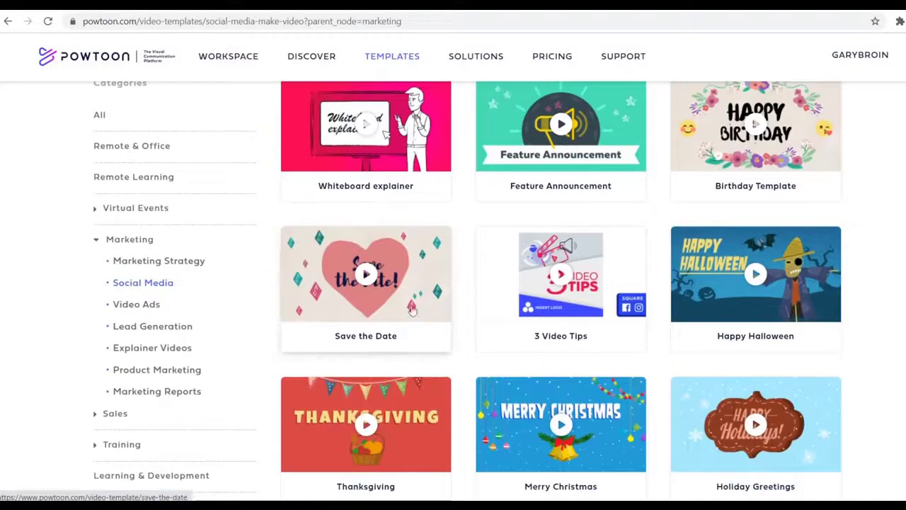
pyautogui.scroll(-4, 412, 310)
pyautogui.scroll(15, 489, 317)
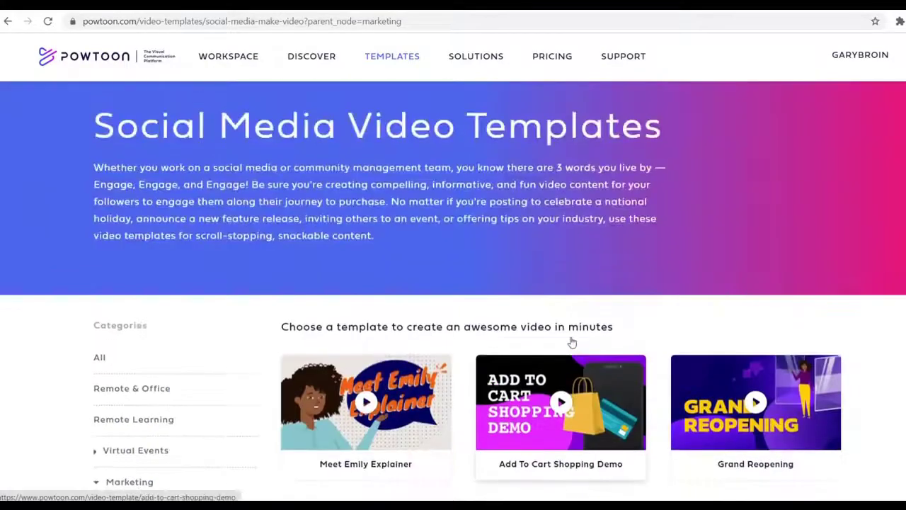
pyautogui.scroll(-7, 566, 347)
pyautogui.scroll(6, 524, 389)
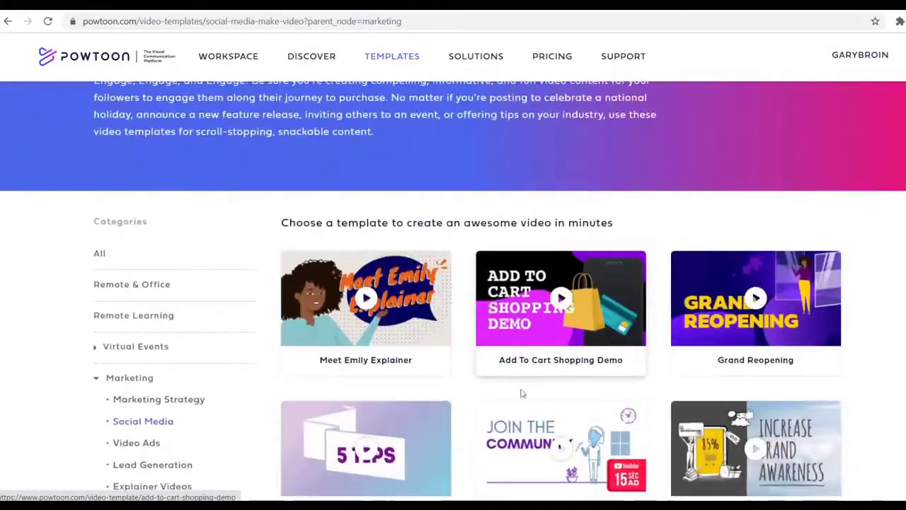
pyautogui.scroll(-4, 521, 393)
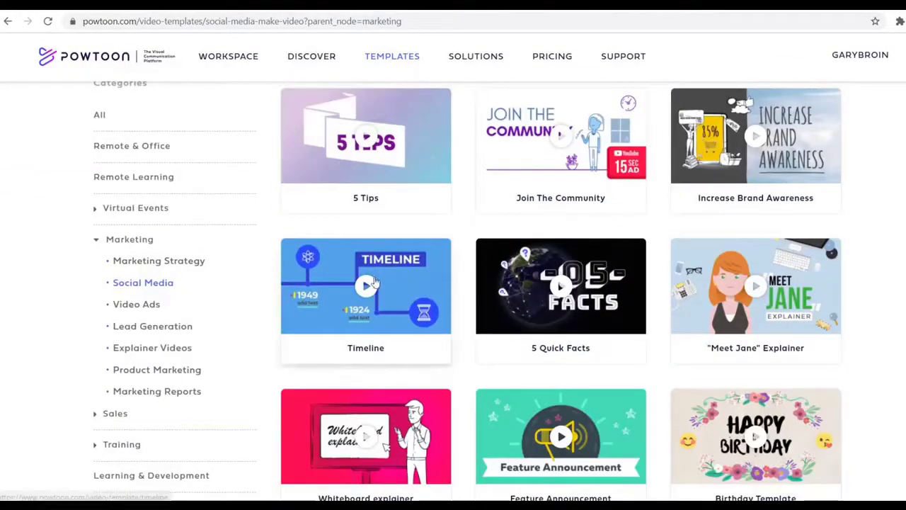
pyautogui.scroll(-4, 605, 312)
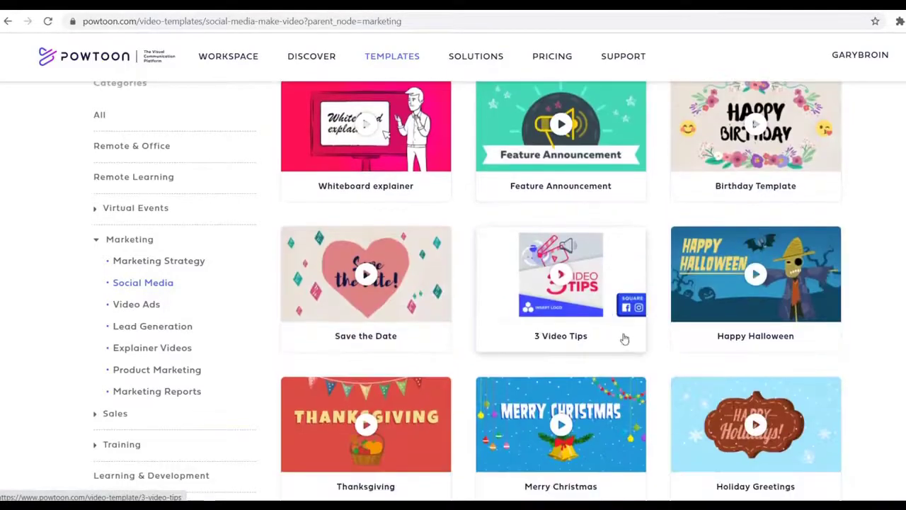
pyautogui.scroll(9, 566, 337)
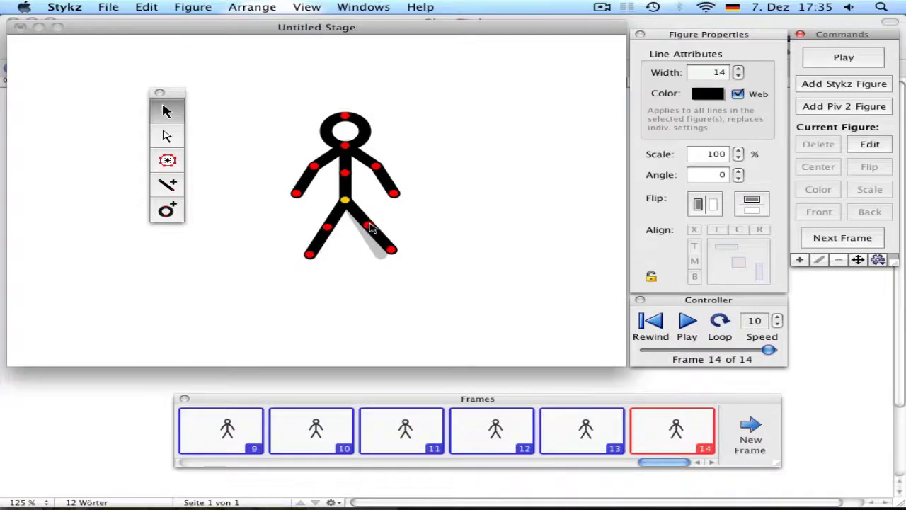
# Step: Switch to Stykz, repose the stick figure's leg and upper body, and preview the animation in the player
pyautogui.moveTo(371, 228)
pyautogui.mouseDown()
pyautogui.moveTo(376, 191)
pyautogui.moveTo(347, 170)
pyautogui.moveTo(328, 194)
pyautogui.moveTo(368, 241)
pyautogui.moveTo(393, 250)
pyautogui.moveTo(354, 220)
pyautogui.moveTo(364, 253)
pyautogui.moveTo(394, 247)
pyautogui.mouseUp()
pyautogui.moveTo(352, 139)
pyautogui.mouseDown()
pyautogui.moveTo(375, 136)
pyautogui.moveTo(354, 150)
pyautogui.moveTo(399, 154)
pyautogui.moveTo(394, 162)
pyautogui.mouseUp()
pyautogui.click(688, 325)
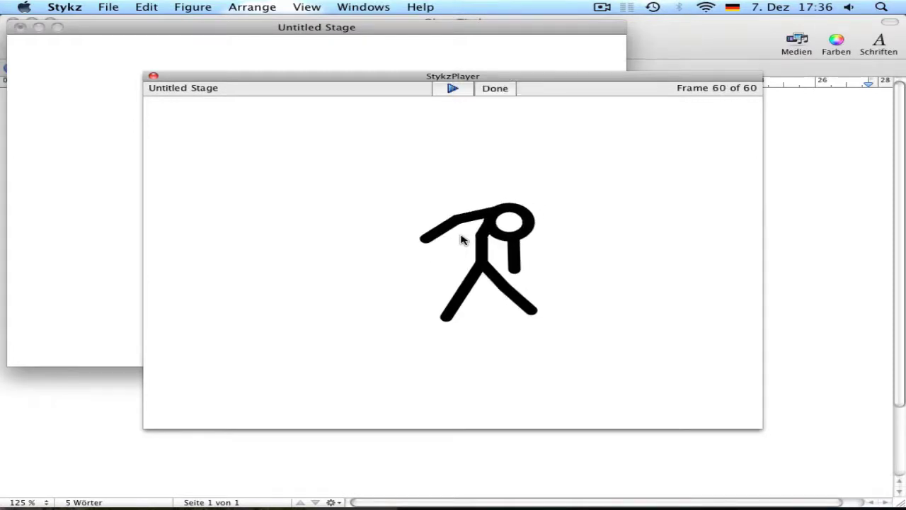
pyautogui.click(154, 77)
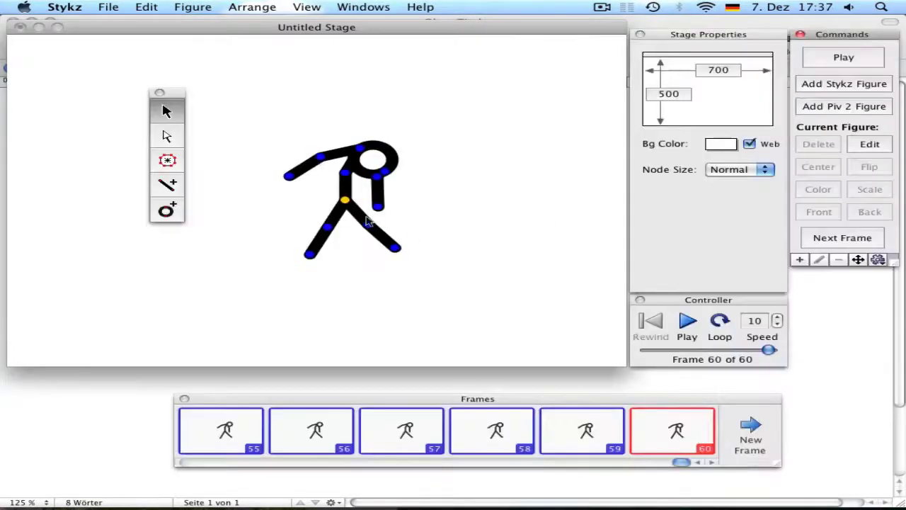
# Step: Draw a new circle figure above the bent stick figure's outstretched arm and attach a line segment to its lower node
pyautogui.click(166, 216)
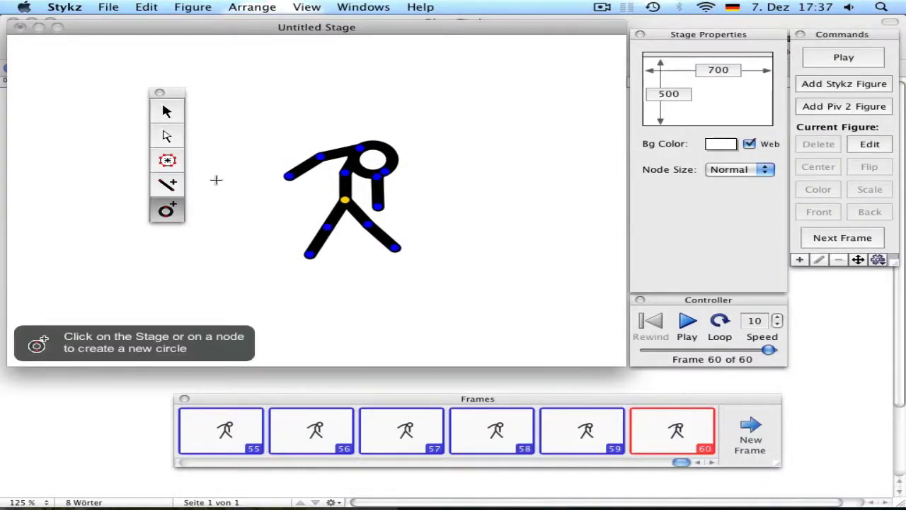
pyautogui.click(284, 134)
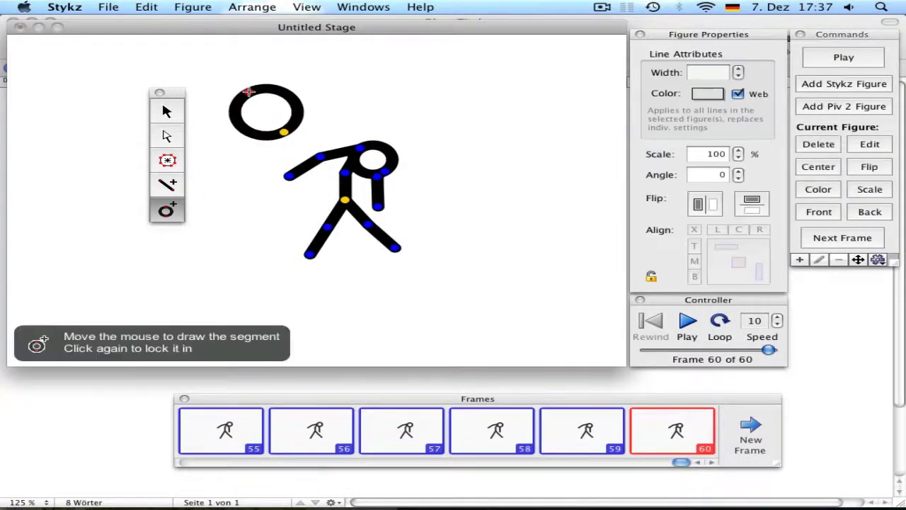
pyautogui.click(248, 93)
pyautogui.click(167, 184)
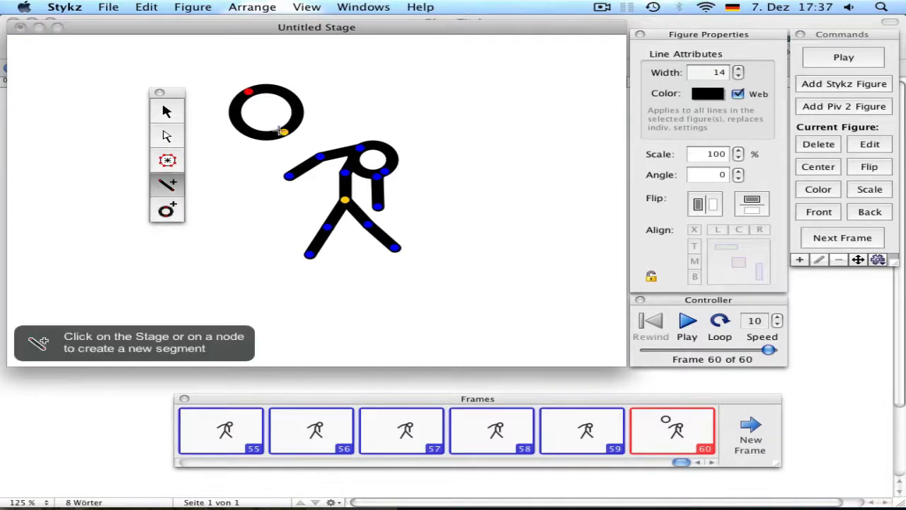
pyautogui.click(282, 133)
pyautogui.click(234, 169)
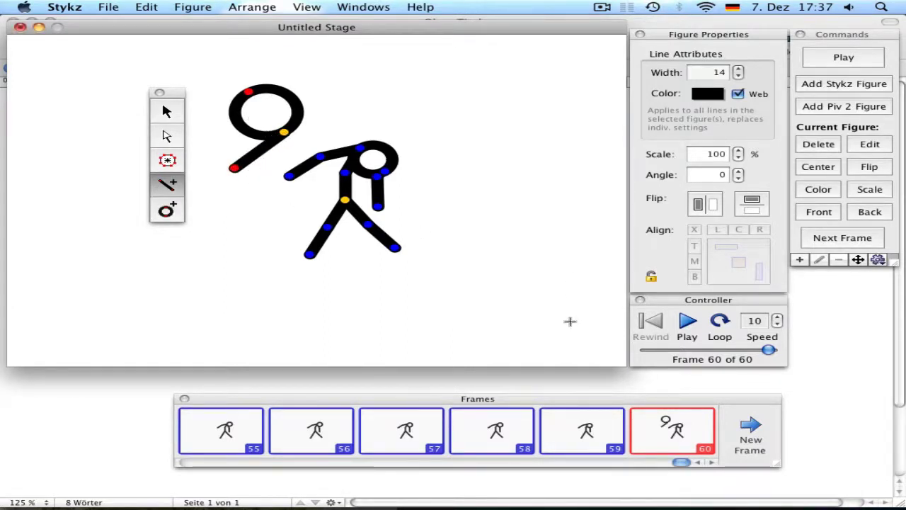
# Step: Add six frames while swinging the new figure's line segment toward the stick figure and tilting its circle, and play the animation
pyautogui.press('super+Return')
pyautogui.moveTo(234, 170); pyautogui.dragTo(264, 181)
pyautogui.press('super+Return')
pyautogui.press('super+Return')
pyautogui.press('super+Return')
pyautogui.moveTo(250, 98); pyautogui.dragTo(241, 96)
pyautogui.press('super+Return')
pyautogui.press('super+Return')
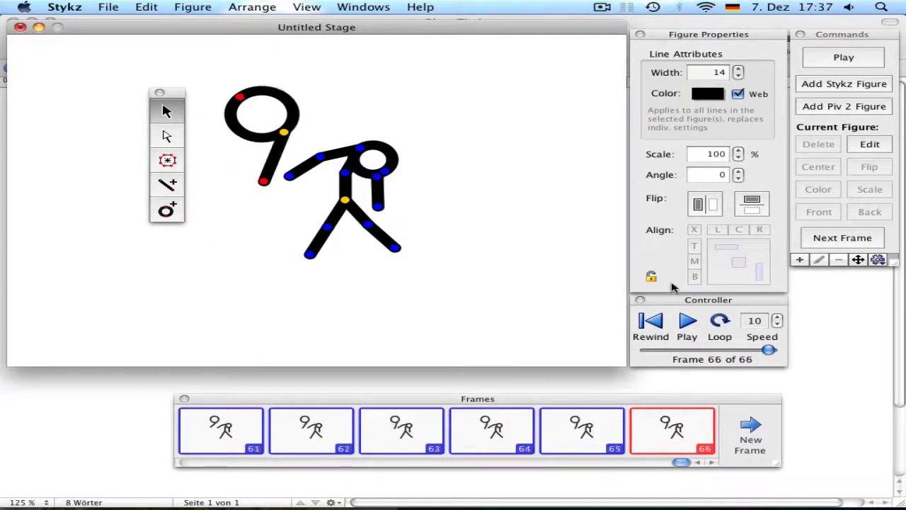
pyautogui.click(688, 321)
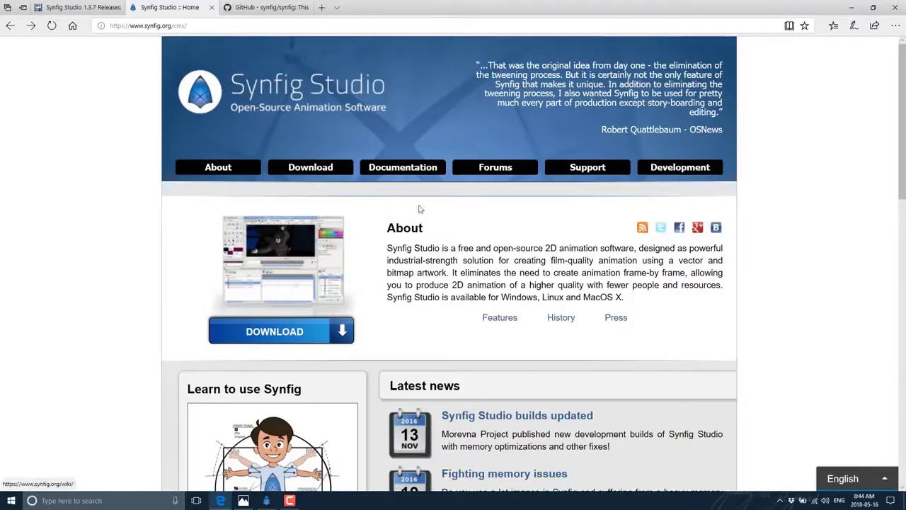
# Step: Open the download page on the Synfig Studio website and choose the 1.2.1 download for Windows, Linux and OSX
pyautogui.click(321, 170)
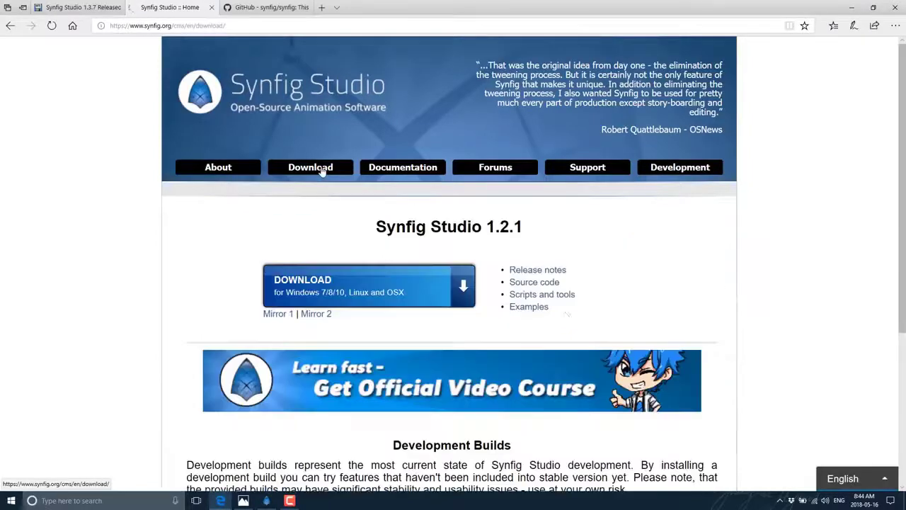
pyautogui.click(342, 295)
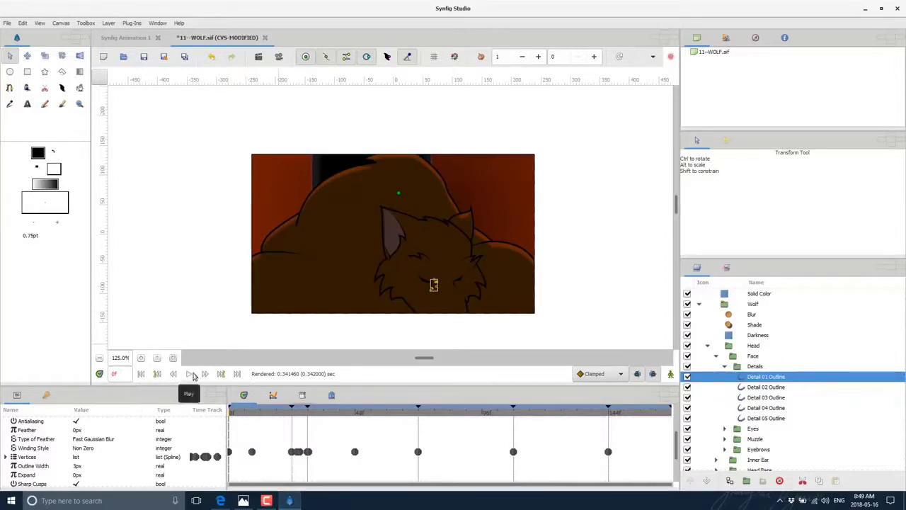
# Step: In Synfig Studio, step through the wolf animation's keyframes forward to frame 72 and back to frame 0
pyautogui.click(221, 374)
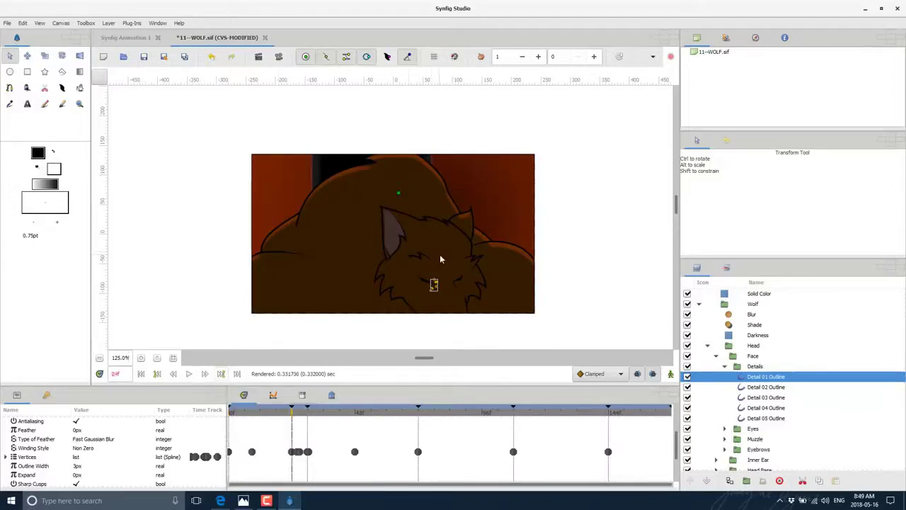
pyautogui.click(221, 374)
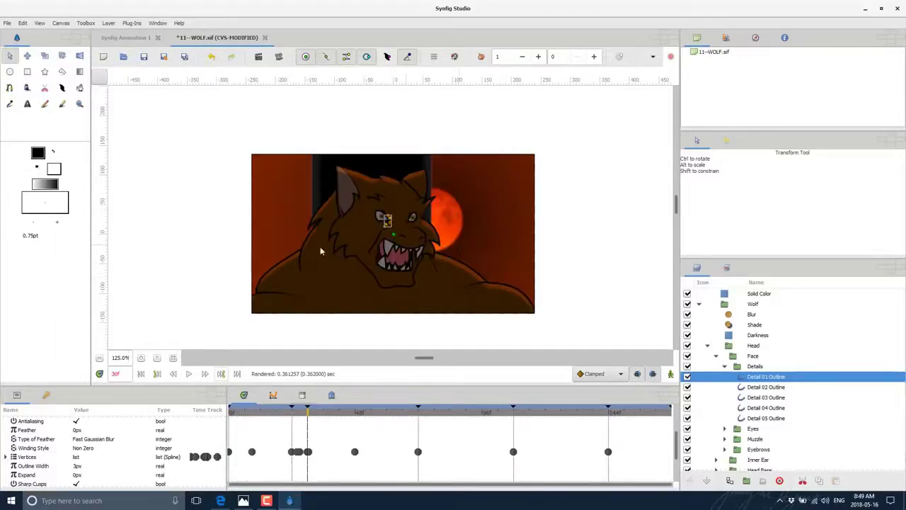
pyautogui.click(220, 375)
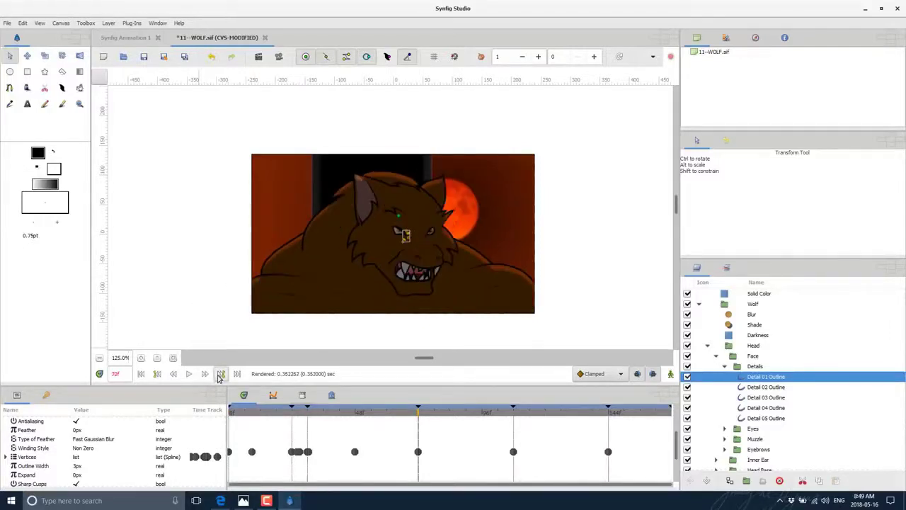
pyautogui.click(158, 373)
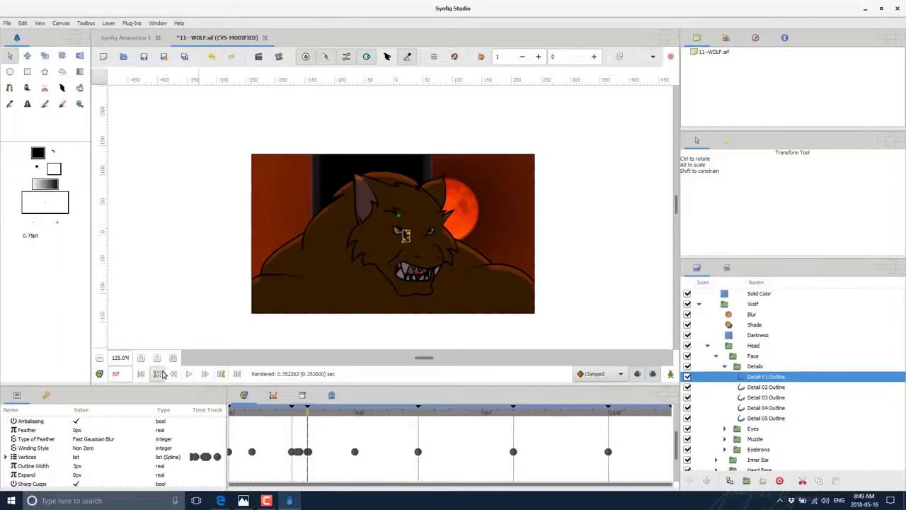
pyautogui.click(161, 374)
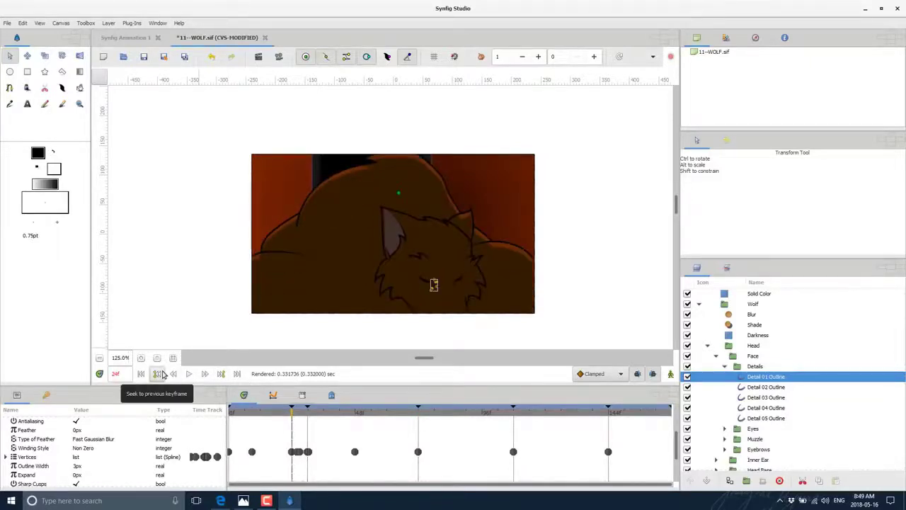
pyautogui.click(157, 374)
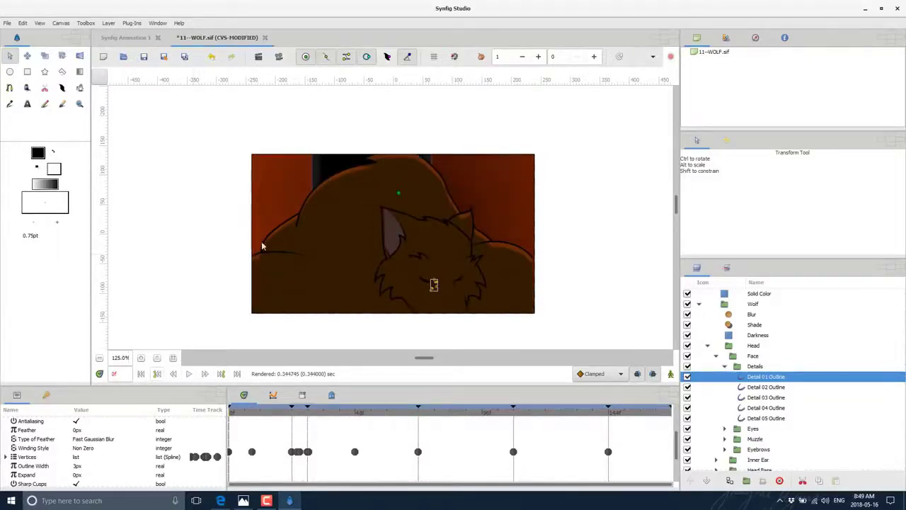